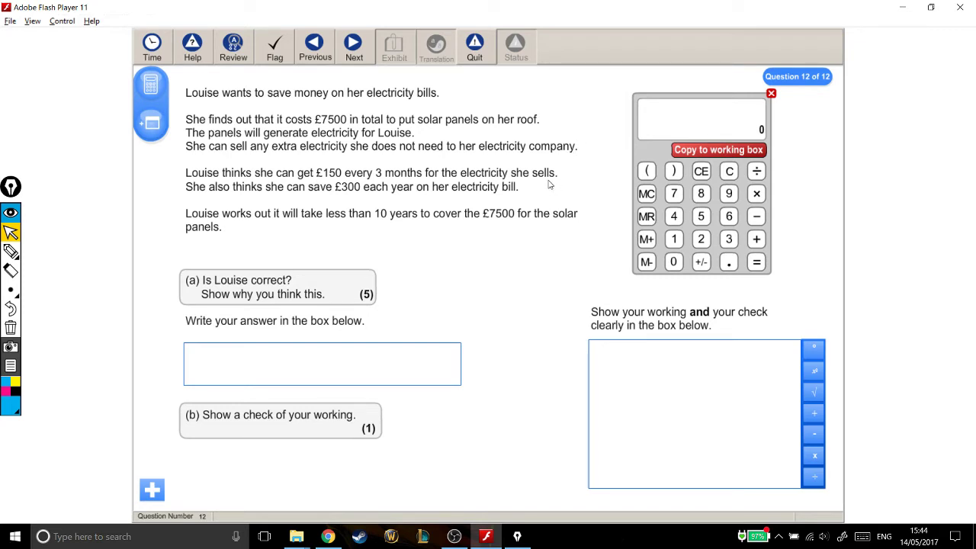
Step: Calculate 150 ÷ 3 on the on-screen calculator and copy the calculation into the working box
click(675, 240)
click(700, 217)
click(674, 263)
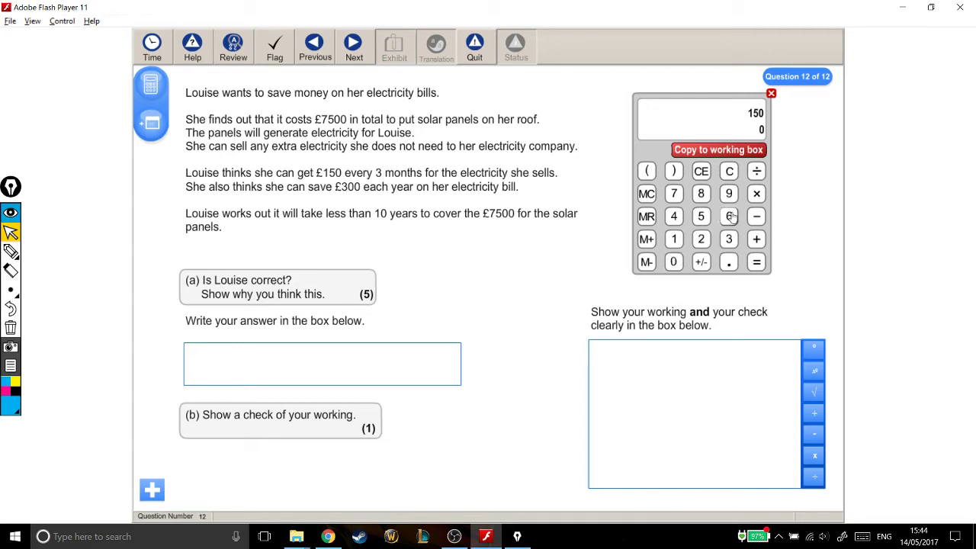
click(756, 173)
click(728, 239)
click(757, 262)
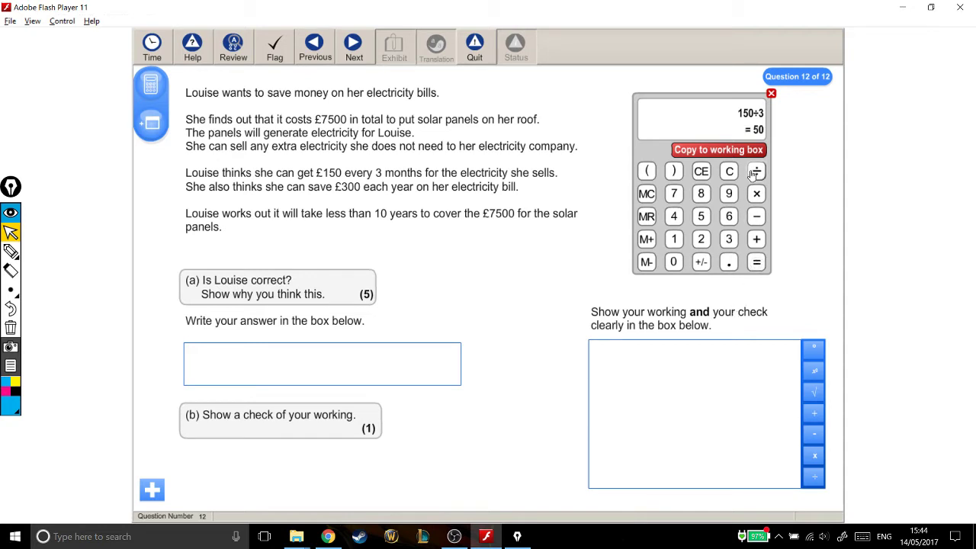
click(710, 149)
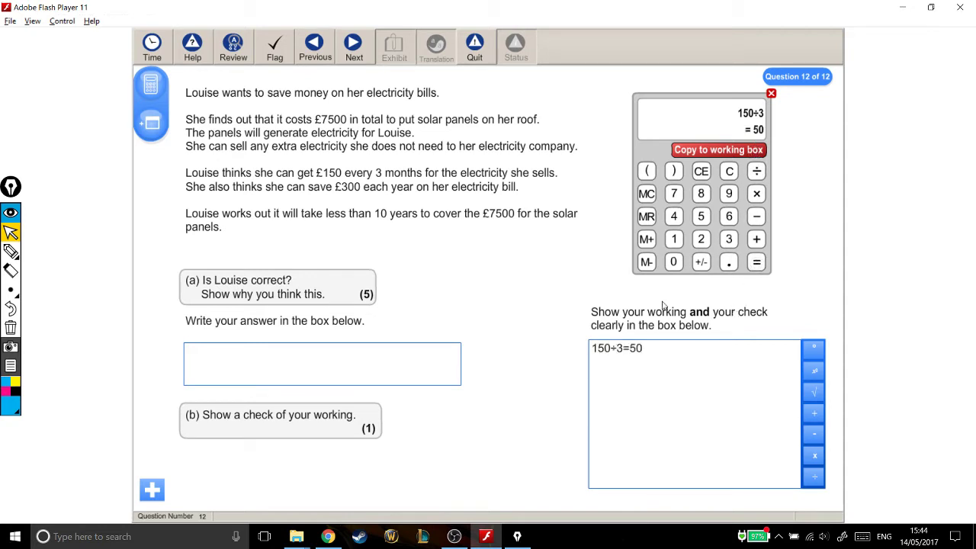
Step: Label the 150 ÷ 3 line in the working box with "<-monthly earning"
text(<-monthyl earning)
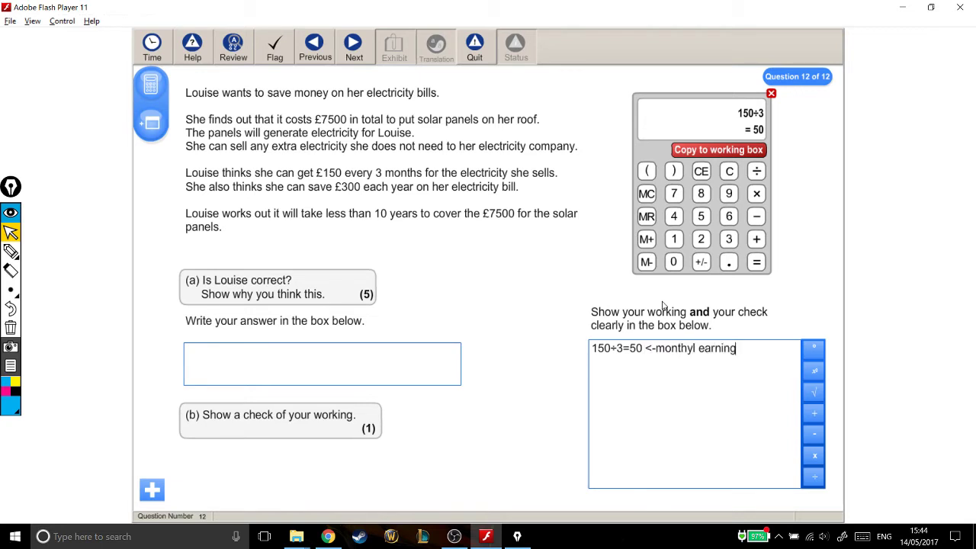
key(BackSpace)
key(BackSpace)
key(BackSpace)
key(BackSpace)
key(BackSpace)
key(BackSpace)
key(BackSpace)
key(BackSpace)
key(BackSpace)
key(BackSpace)
key(BackSpace)
key(BackSpace)
key(BackSpace)
key(BackSpace)
key(BackSpace)
text(monthly earning)
Step: Multiply the monthly result by 12 on the calculator and copy the calculation into the working box
click(756, 194)
click(674, 239)
click(701, 238)
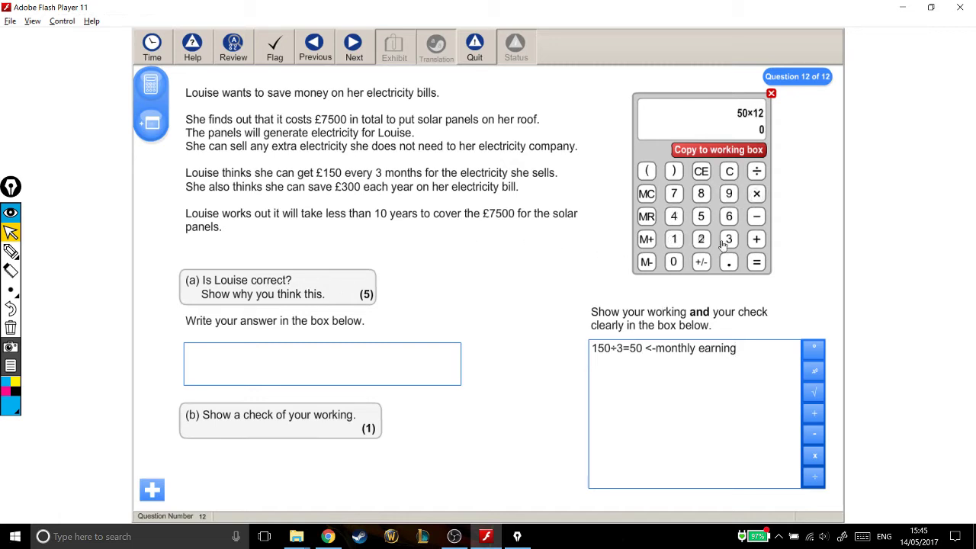
click(756, 261)
click(759, 152)
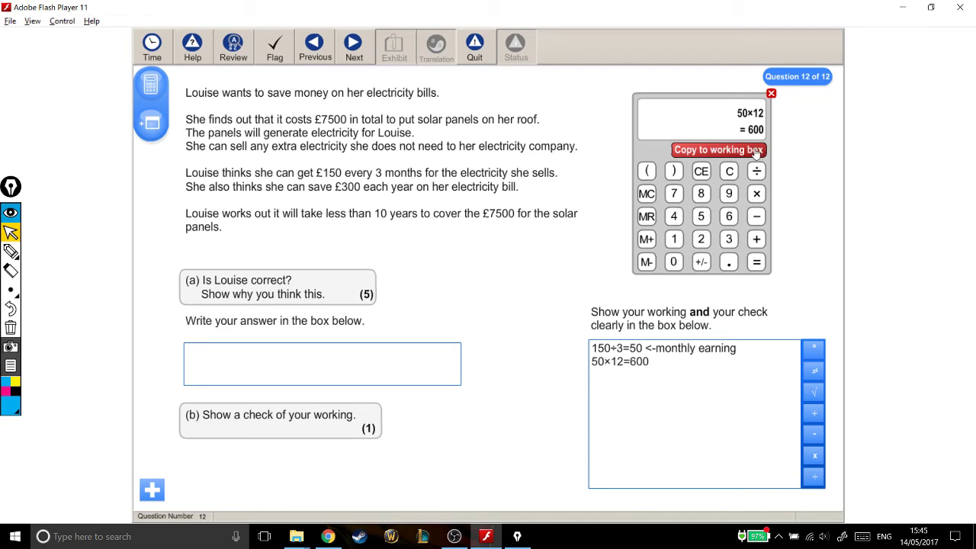
Step: Label the 50×12 line in the working box with "< yearly earning"
text(< yearly eaa)
key(BackSpace)
key(BackSpace)
text(arning)
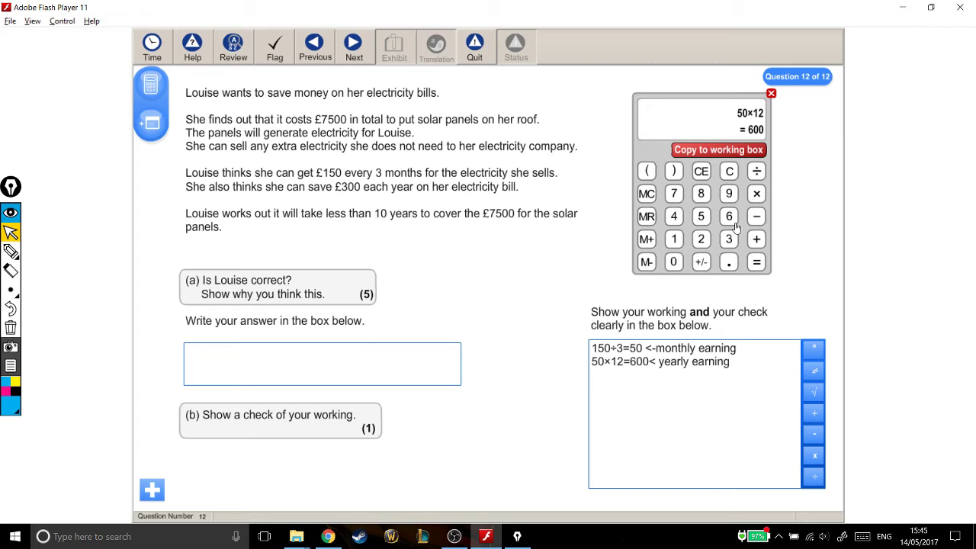
Step: Add the 300 yearly bill saving to the yearly earning and copy the calculation into the working box
click(757, 238)
click(729, 239)
click(674, 262)
click(675, 263)
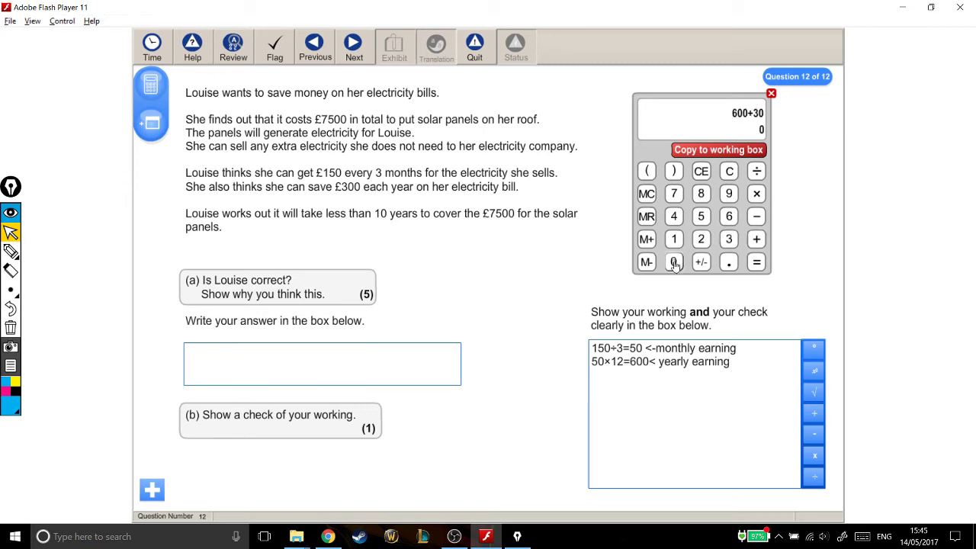
click(756, 262)
click(759, 151)
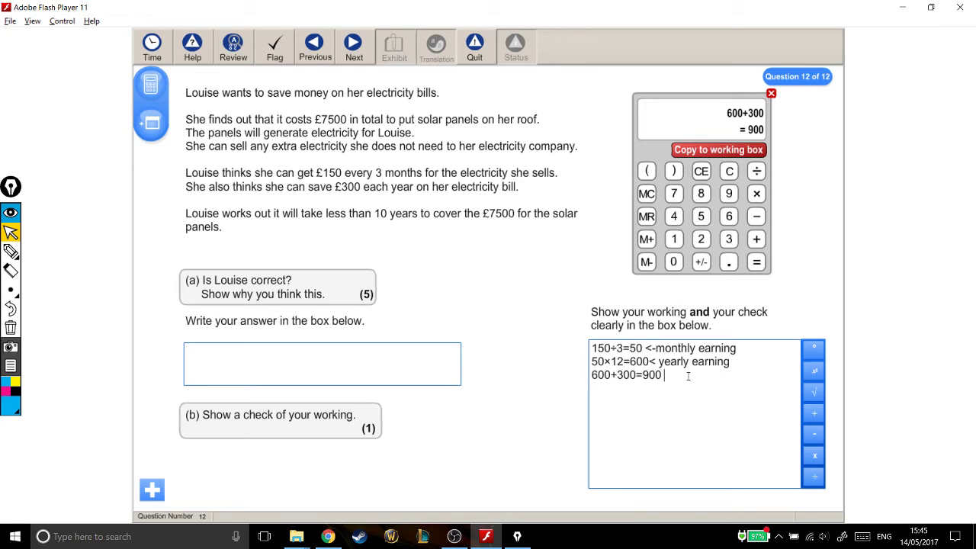
Step: Label the 600+300 line in the working box with "<yearly total"
text(<yearly total)
key(Return)
drag(663, 375, 642, 376)
click(635, 410)
drag(643, 375, 667, 375)
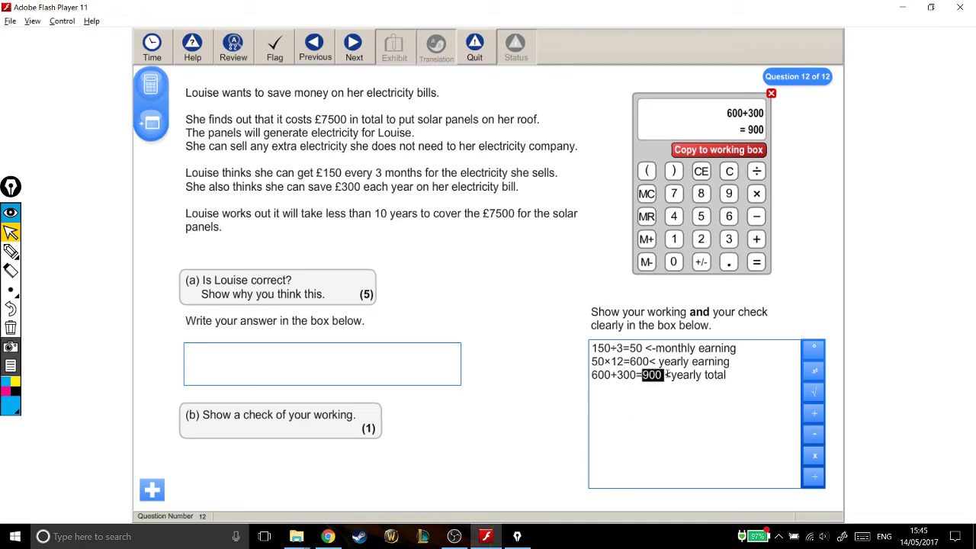
Step: Multiply the yearly total by 10, copy the calculation into the working box and label it "<over 10 years"
click(757, 194)
click(674, 239)
click(673, 261)
click(757, 262)
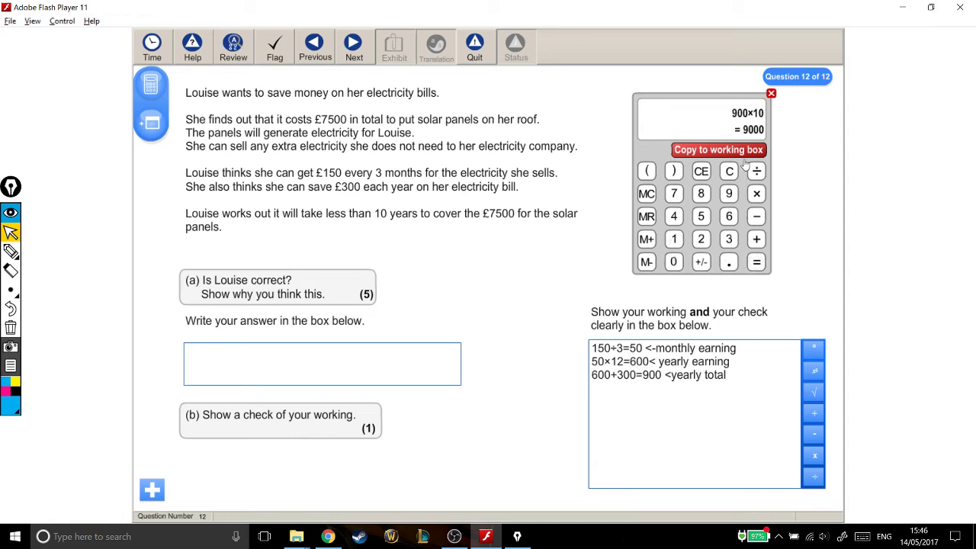
click(739, 151)
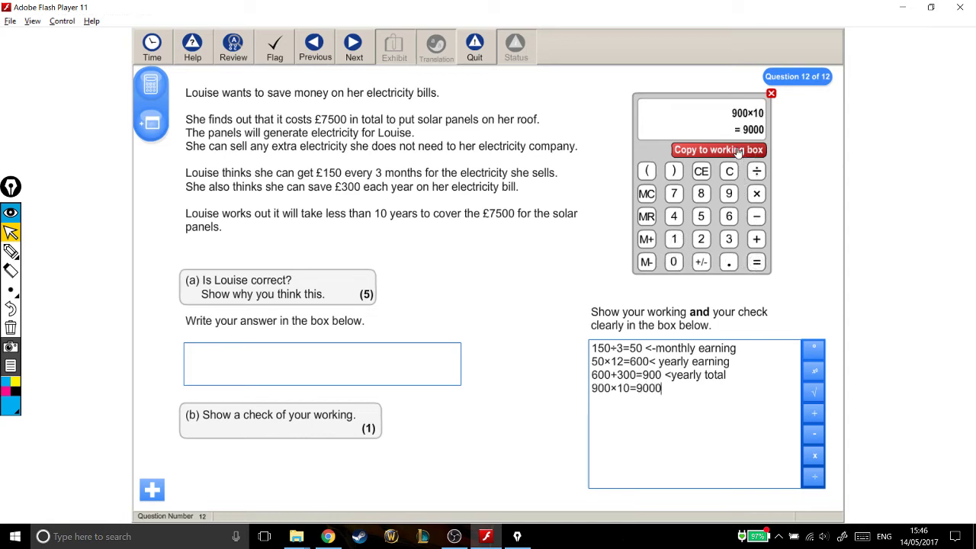
text(<over 10 years,)
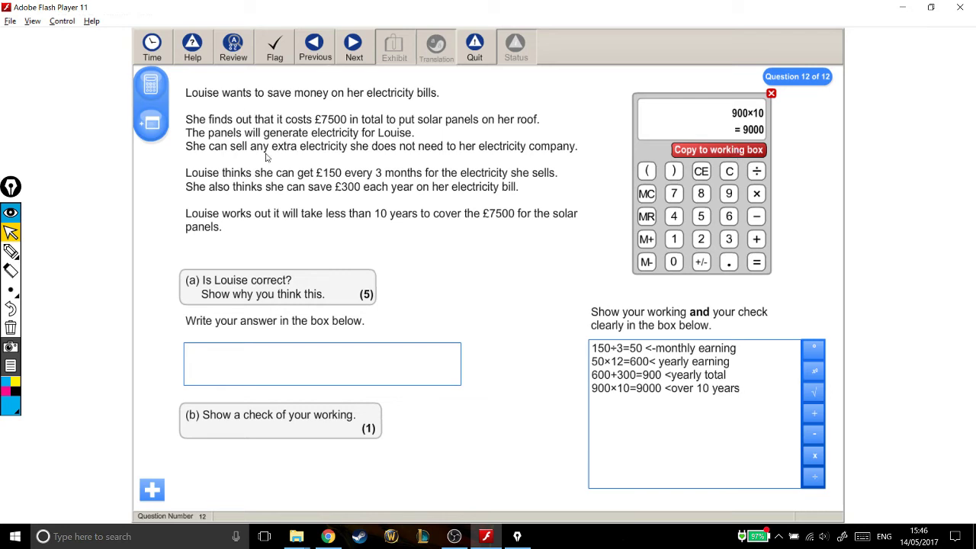
Step: Enter "Yes" as the answer to part (a) in the answer box
click(221, 348)
drag(637, 388, 664, 389)
click(398, 376)
text(Yes)
Step: Add a "Check:" heading beneath the calculations in the working box, leaving a blank line above it
click(753, 387)
text(Check:)
drag(661, 389, 598, 355)
drag(646, 362, 603, 362)
click(610, 375)
drag(649, 362, 591, 364)
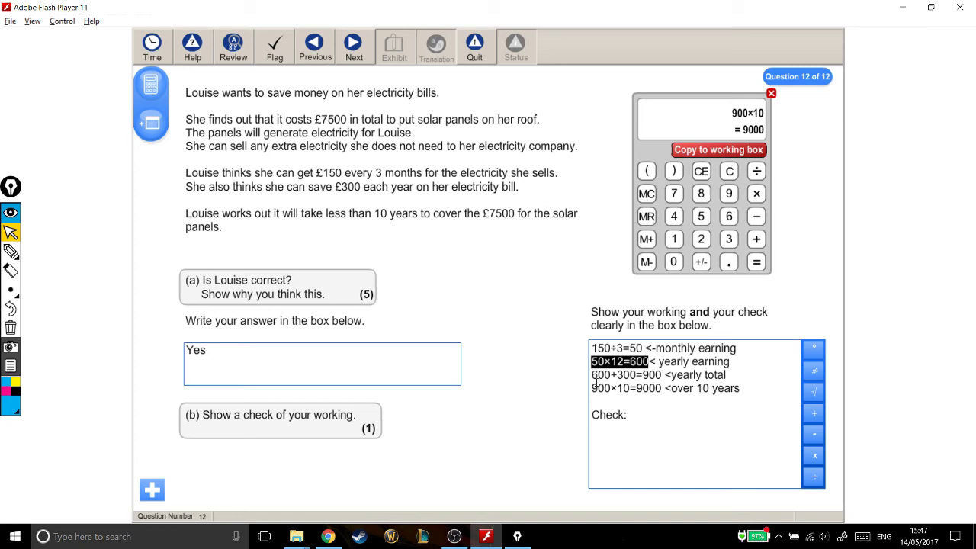
click(632, 415)
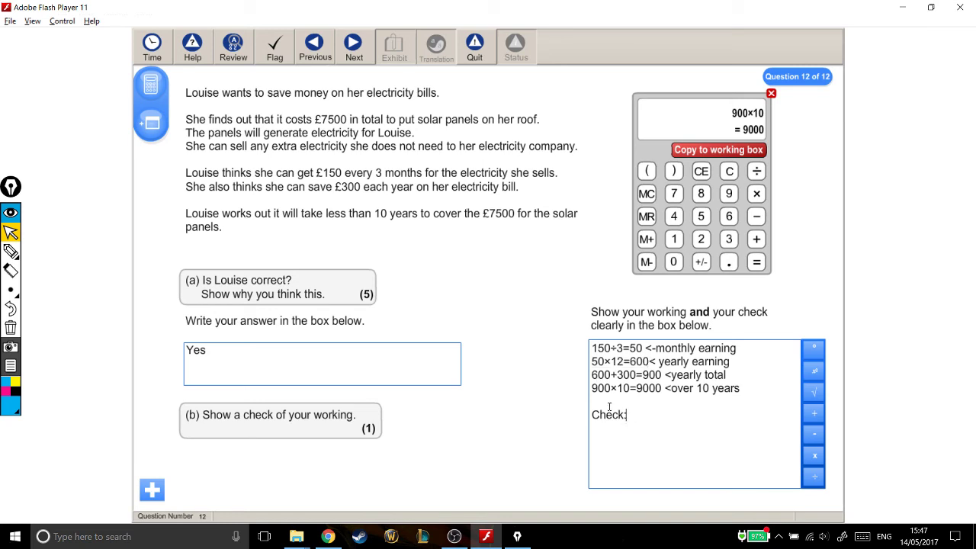
Step: Clear the calculator, calculate 600 ÷ 12 as the reverse check, and copy it under the "Check:" heading
click(729, 171)
text(600)
click(756, 171)
click(674, 238)
click(701, 239)
drag(649, 361, 592, 365)
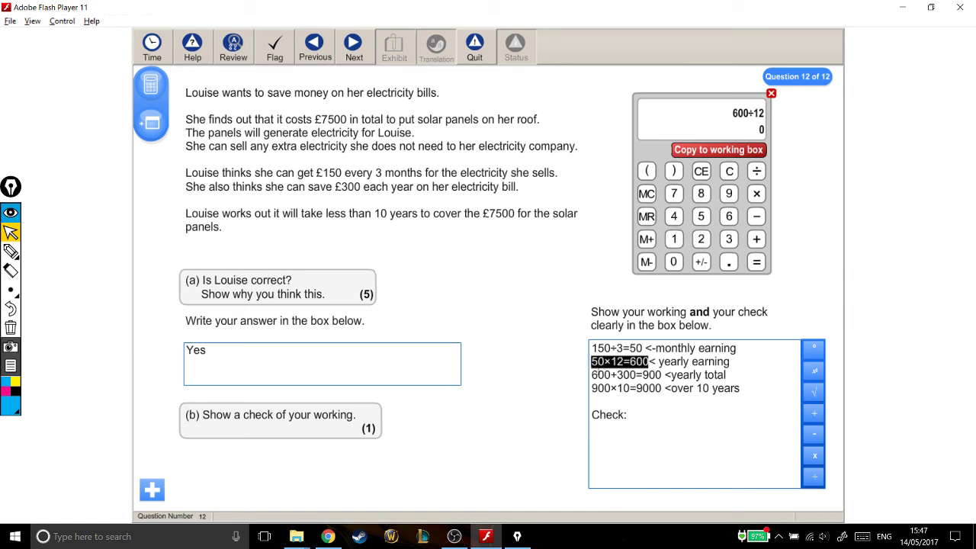
click(632, 416)
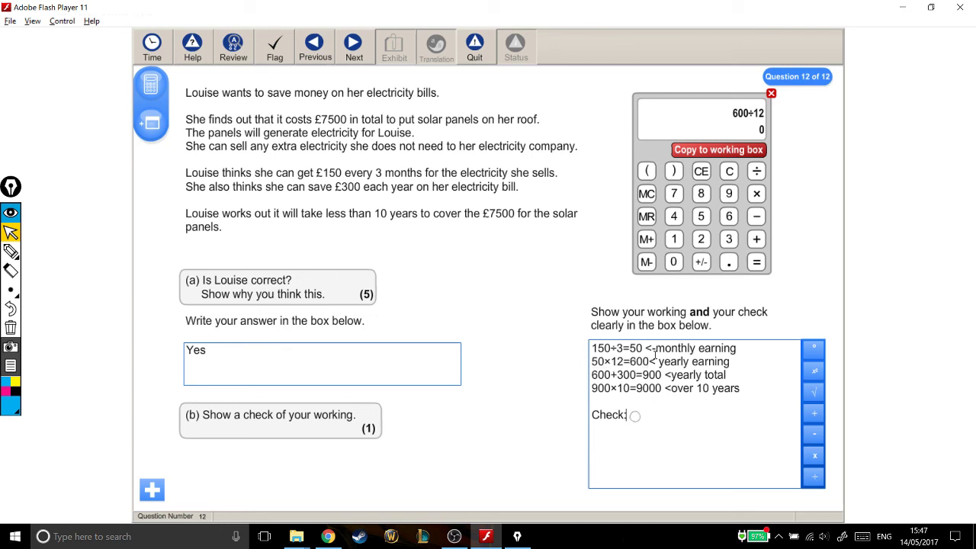
click(757, 266)
click(724, 153)
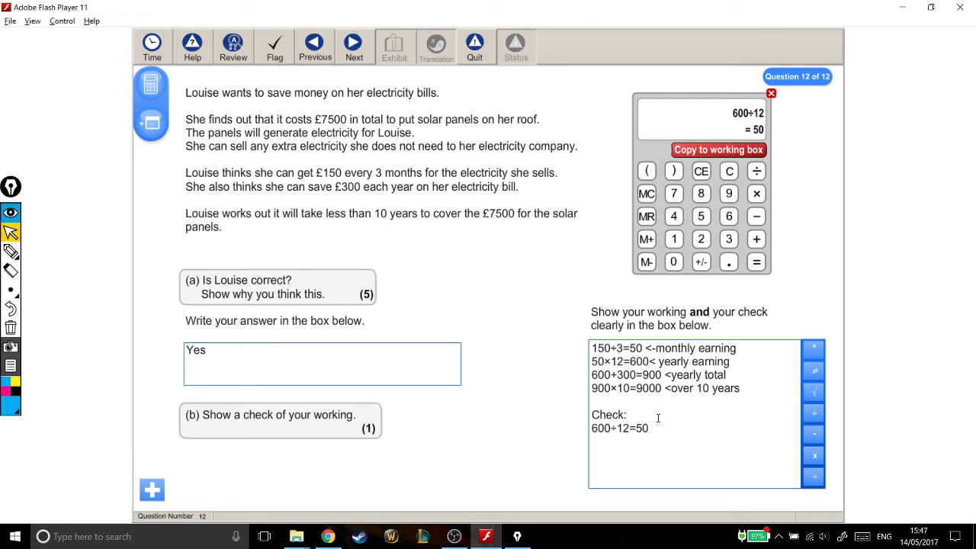
Step: Review the yearly earning line, its reverse check, the full working and the written answer
drag(648, 361, 731, 363)
click(626, 363)
drag(648, 361, 591, 363)
click(661, 429)
drag(663, 450, 592, 415)
right_click(714, 386)
click(690, 379)
drag(739, 389, 528, 344)
click(190, 352)
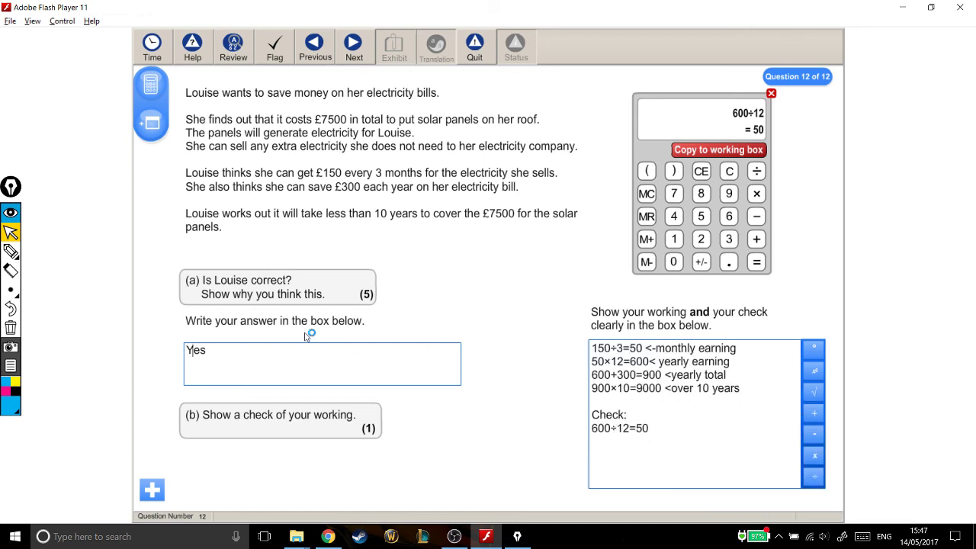